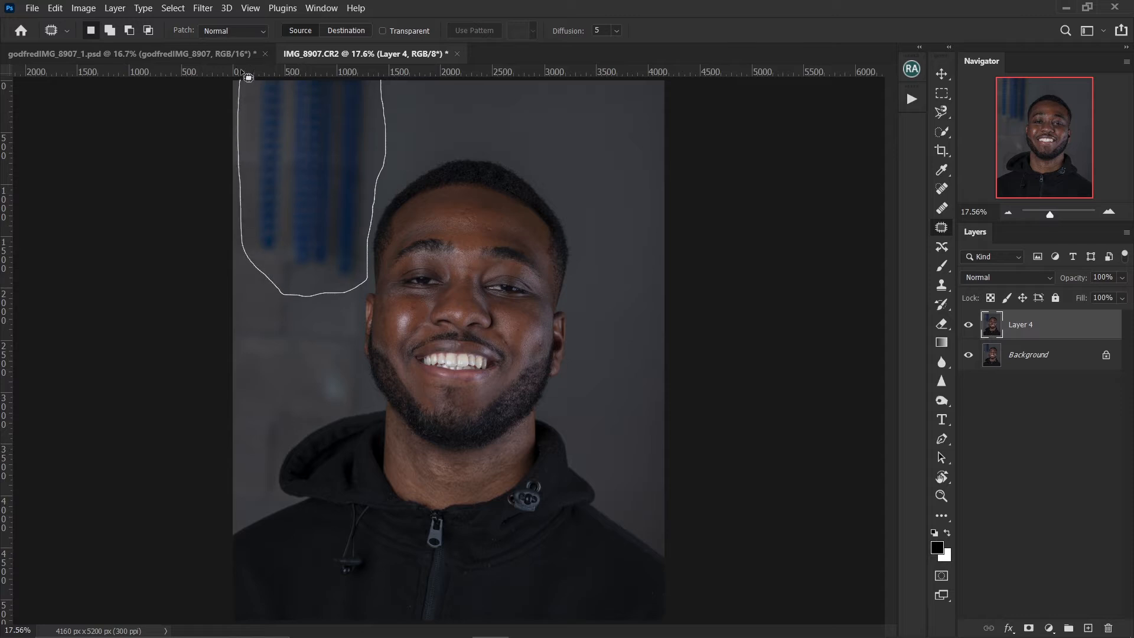
Remove the blue strips from the upper-left background on Layer 4 with a Content-Aware fill, deselect, and compare before and after
drag(248, 78, 382, 83)
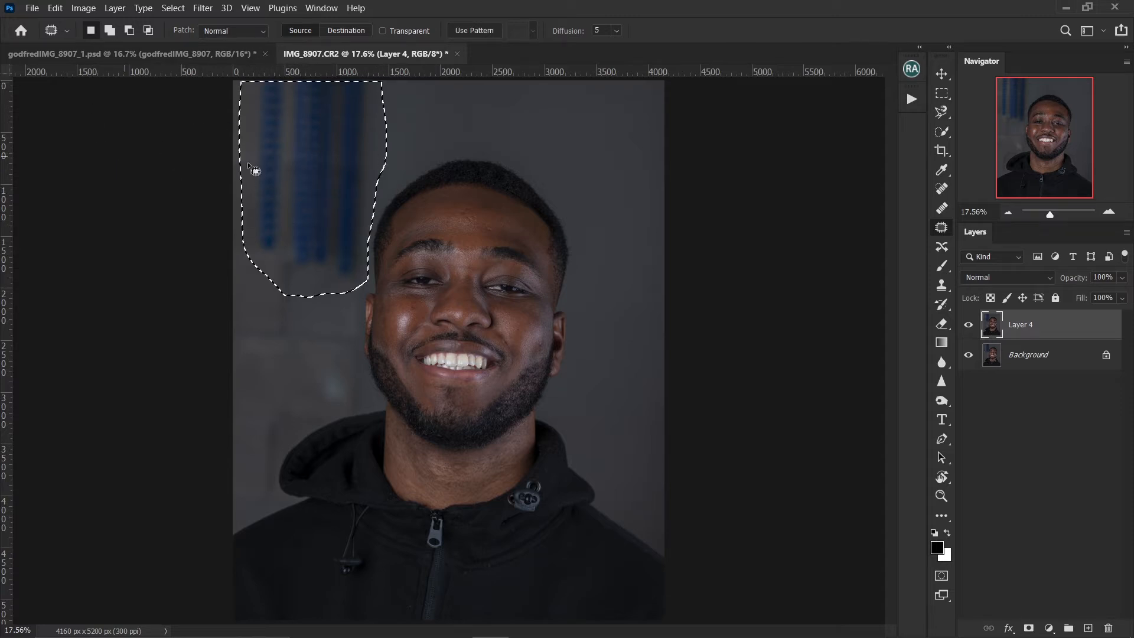
click(55, 8)
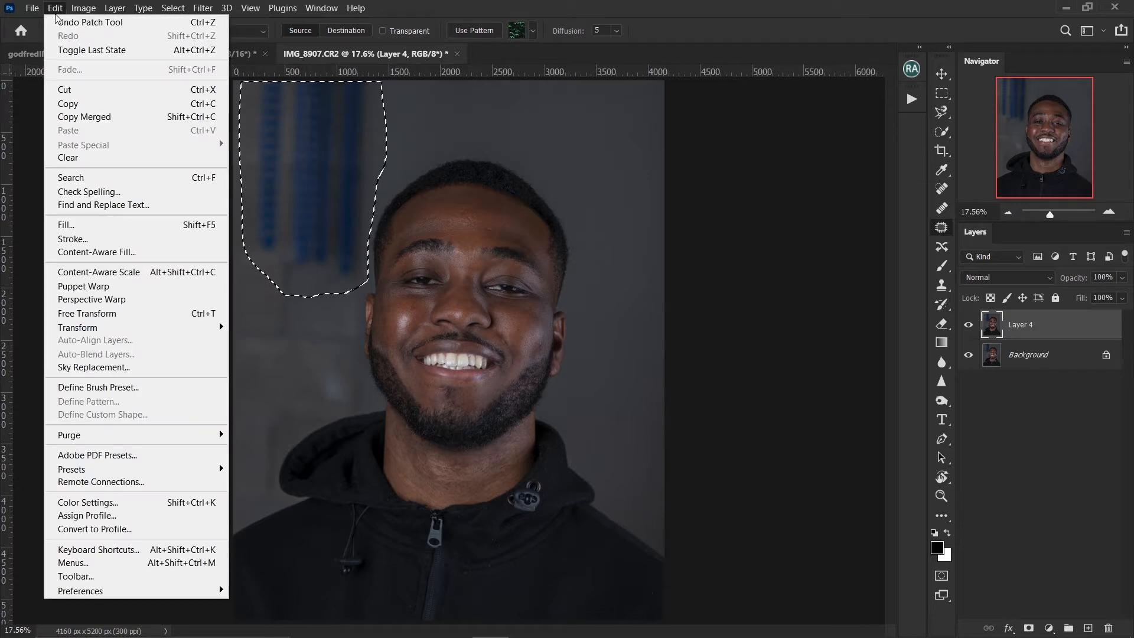
click(135, 229)
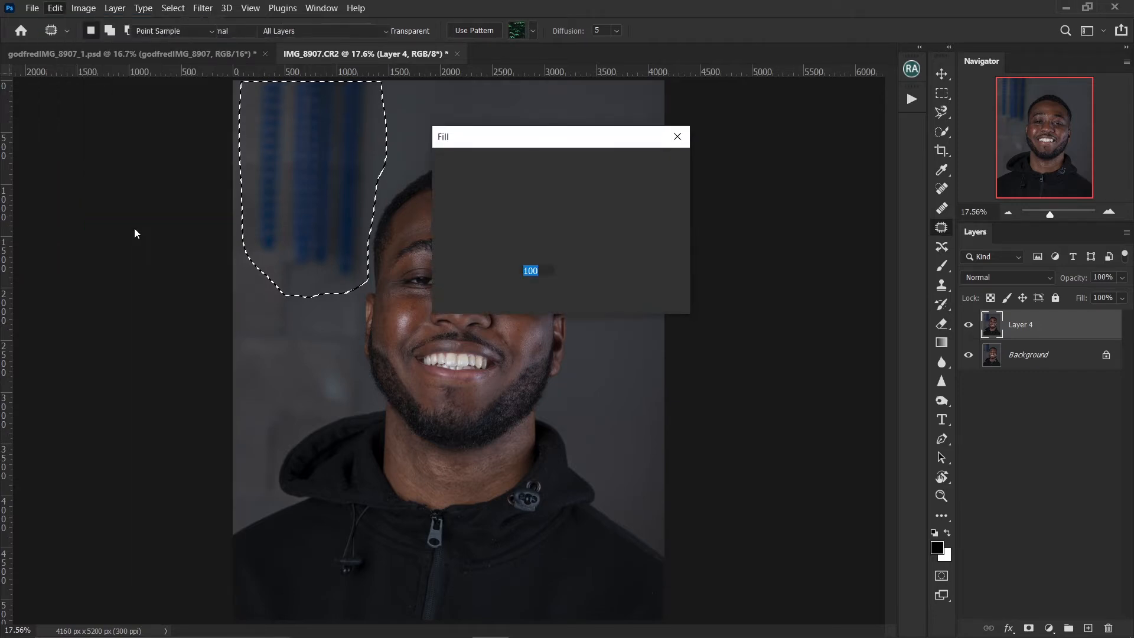
click(578, 164)
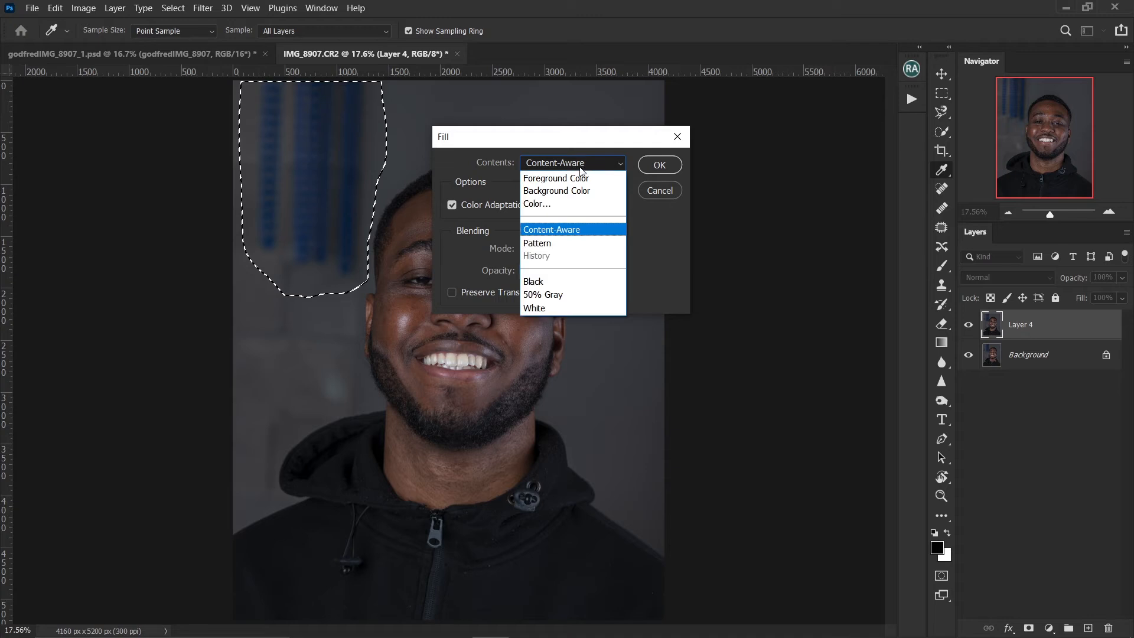
click(587, 231)
click(659, 165)
key(j)
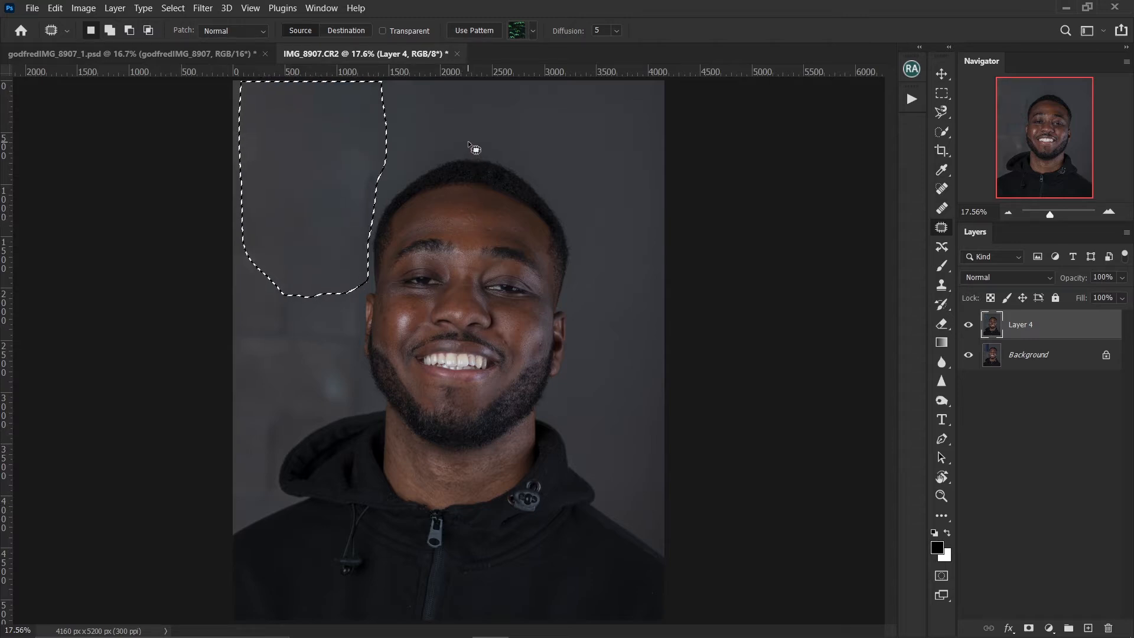
key(ctrl+d)
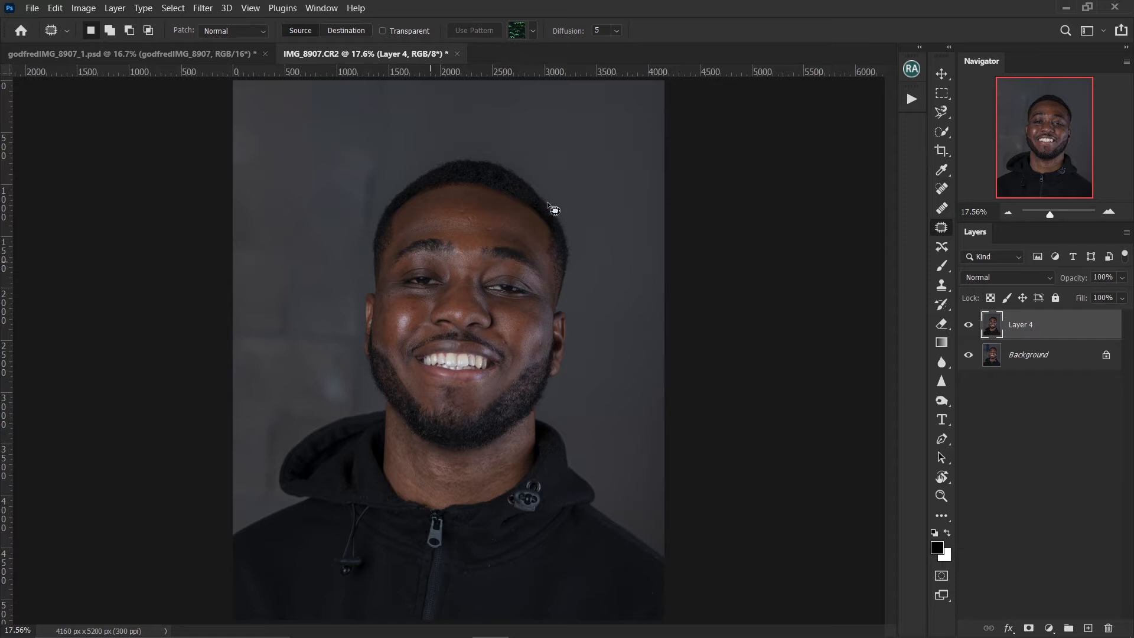
click(968, 326)
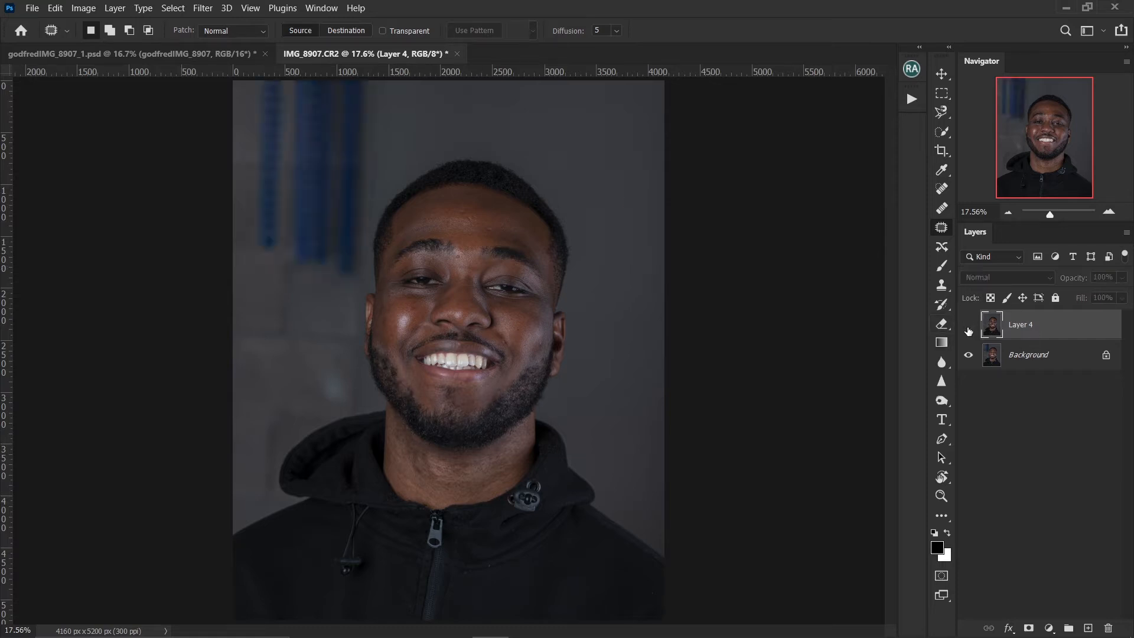
click(969, 326)
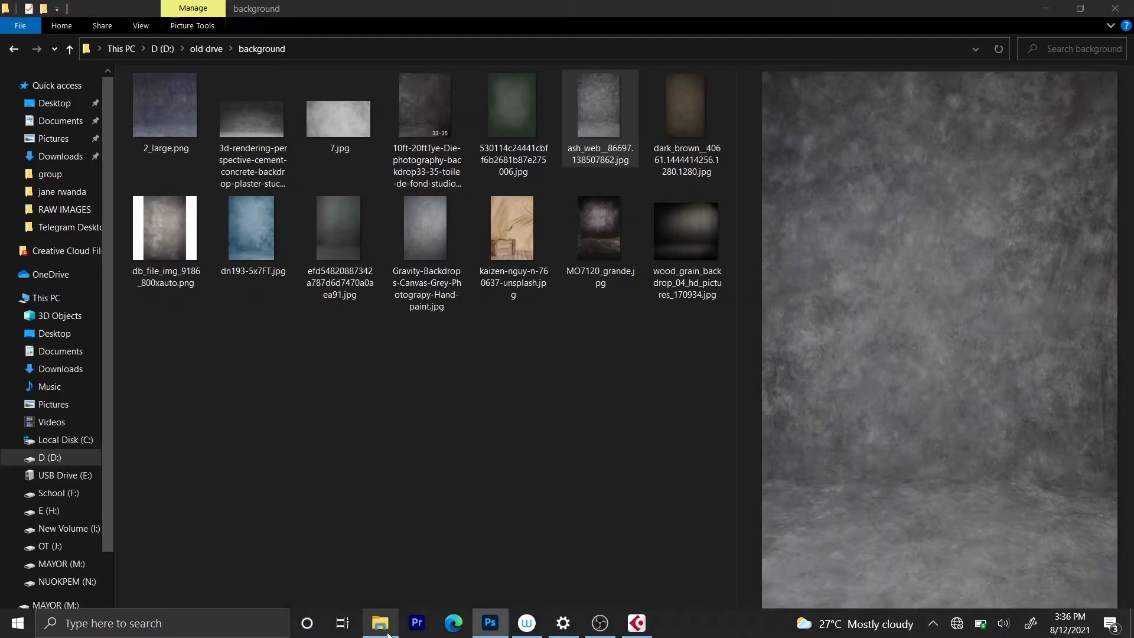
Place the ash_web__86697.138507862.jpg backdrop from the background folder into the portrait document above Layer 4
click(379, 623)
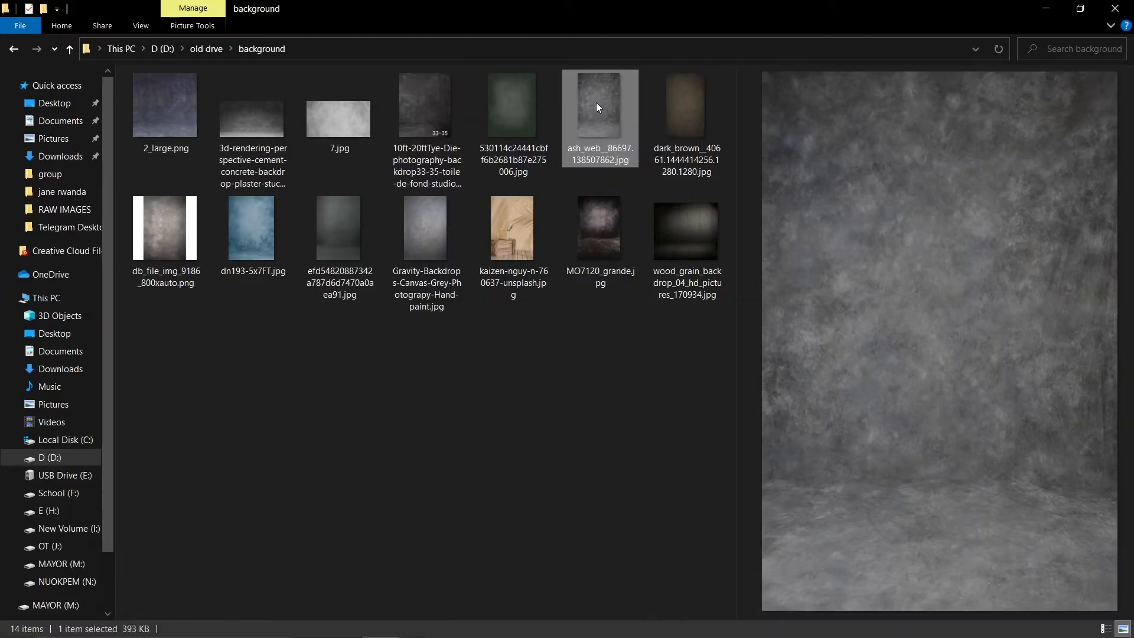
drag(596, 101, 451, 460)
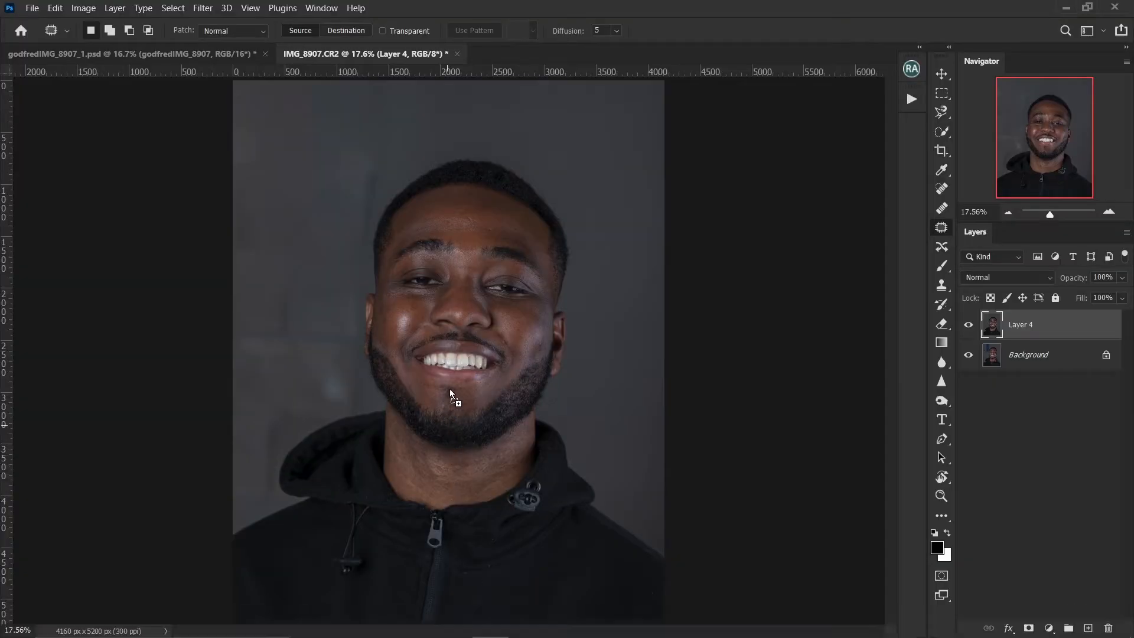
drag(473, 352, 481, 355)
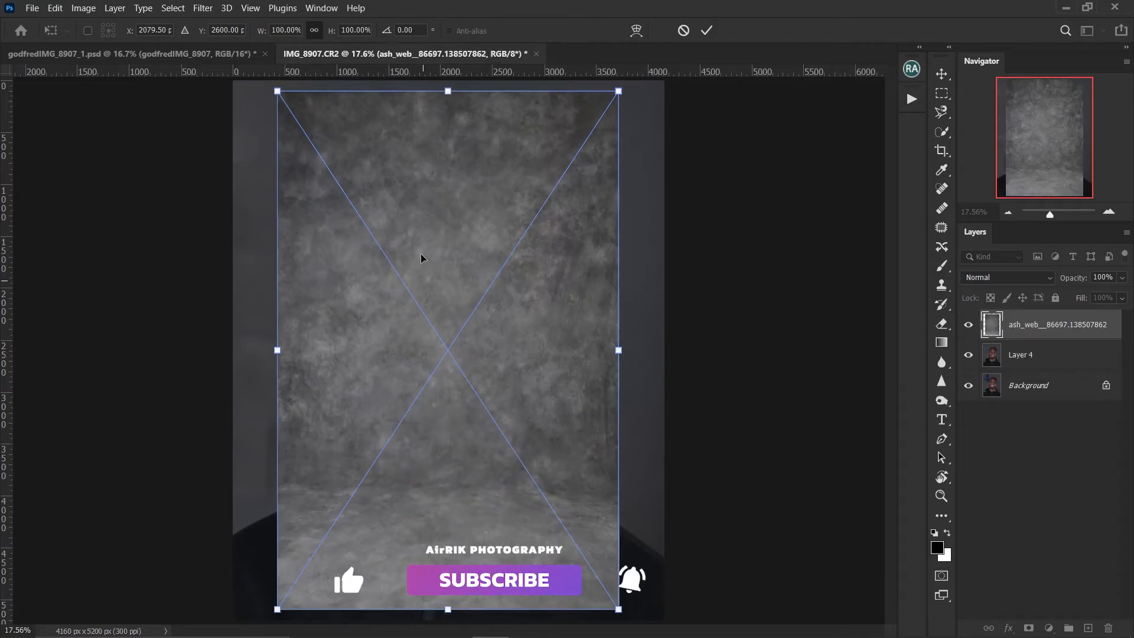
Scale the placed backdrop to about 138.5% so it covers the whole canvas, and commit the transform
drag(447, 91, 451, 44)
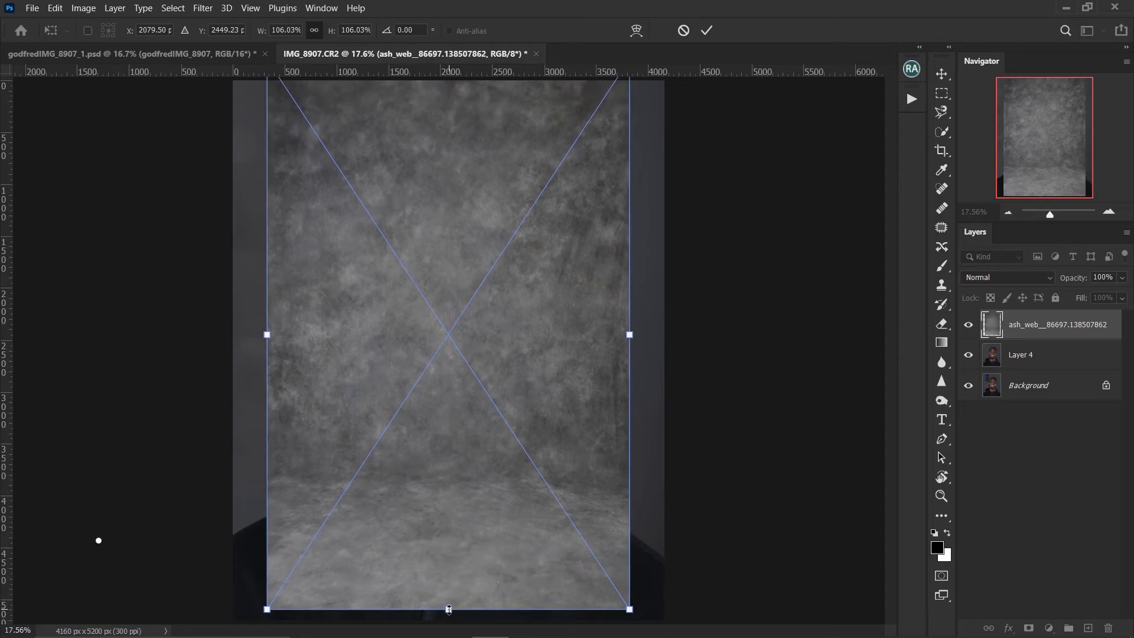
drag(449, 609, 449, 636)
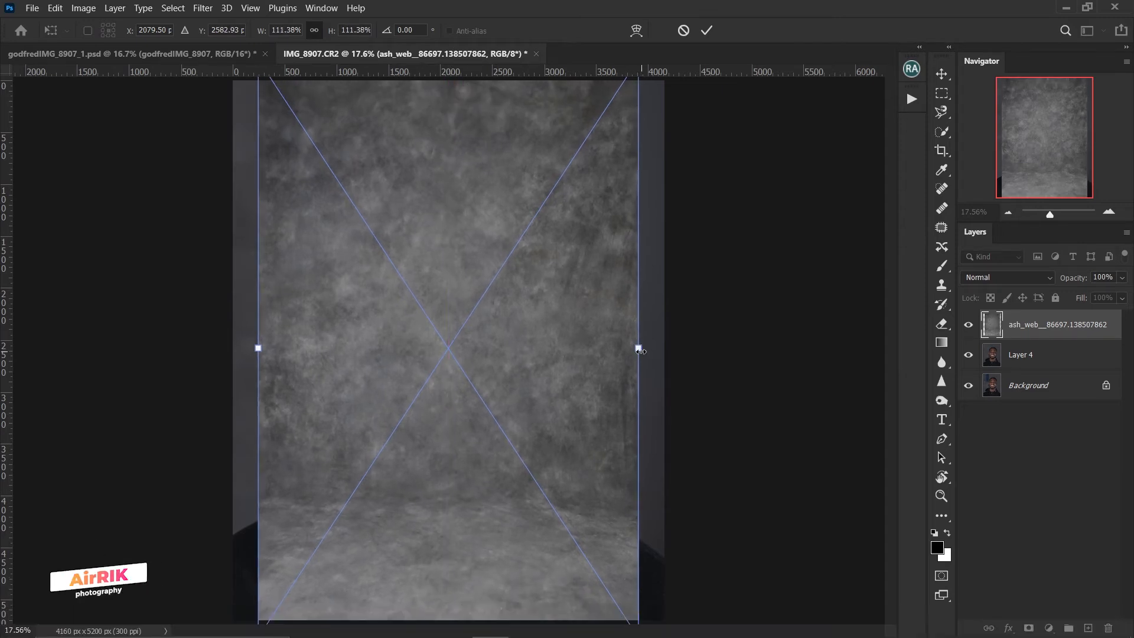
drag(636, 345, 663, 348)
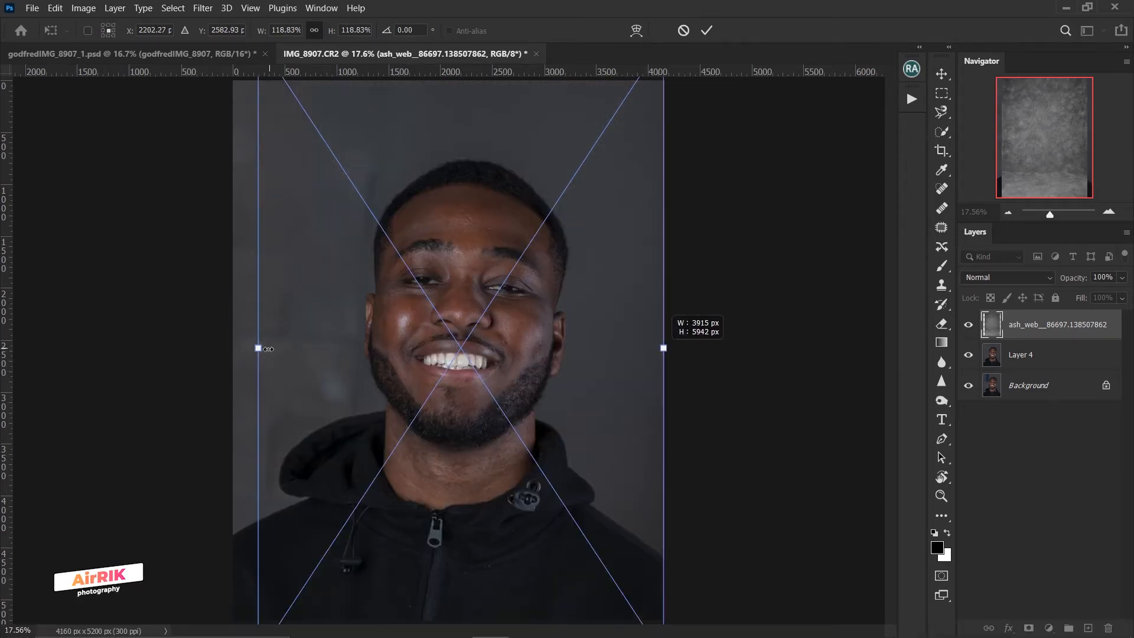
drag(259, 348, 226, 348)
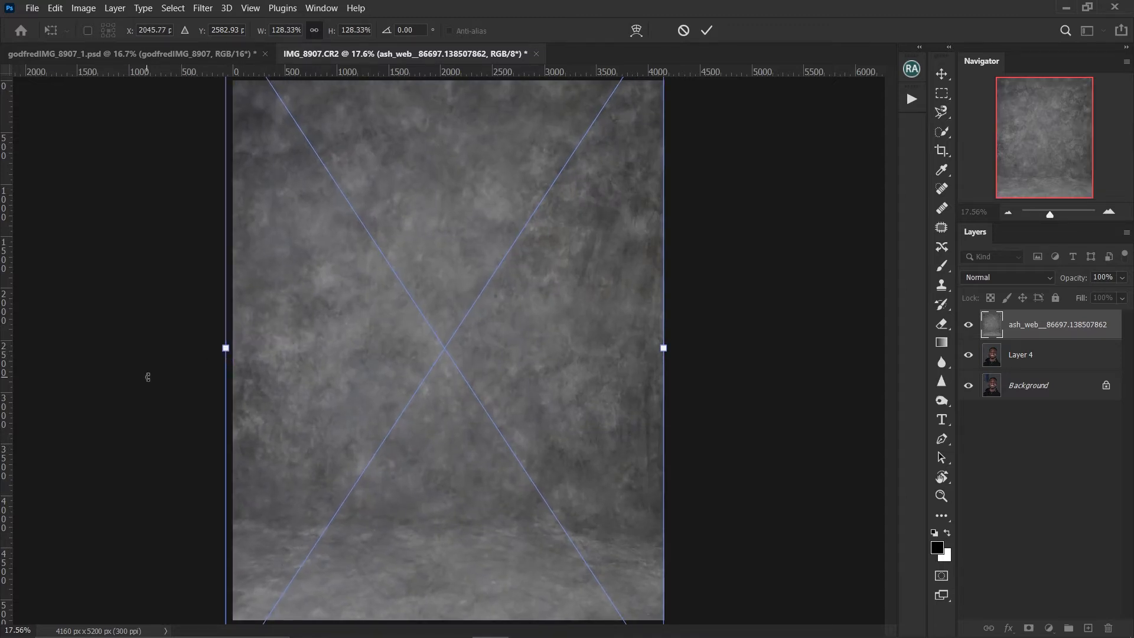
key(ctrl+minus)
key(ctrl+minus)
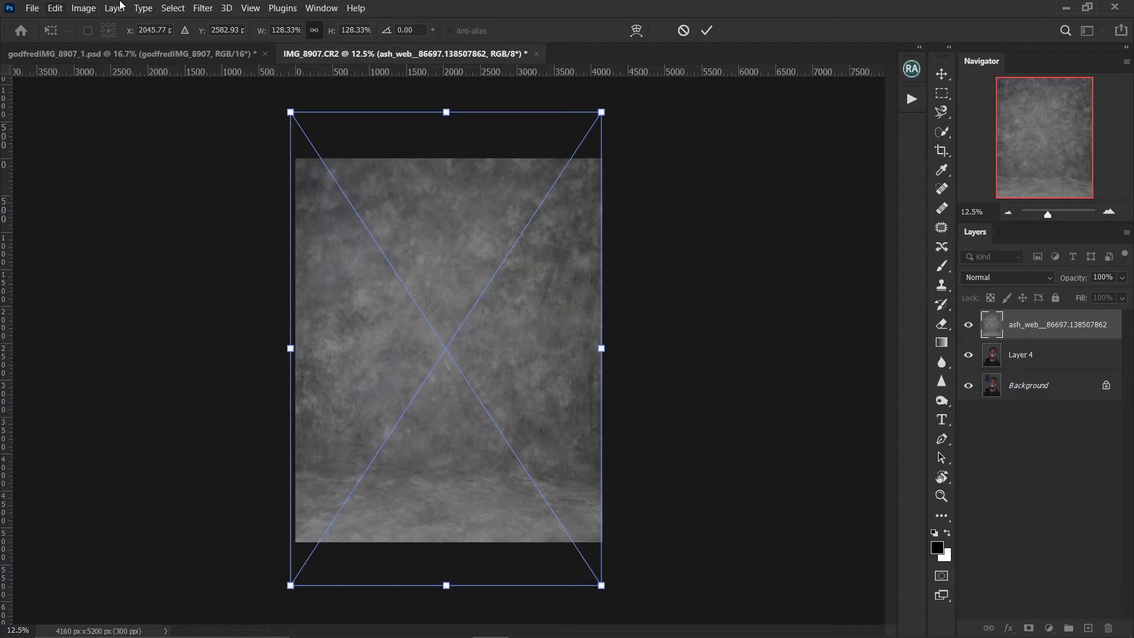
drag(289, 348, 279, 349)
drag(601, 349, 616, 349)
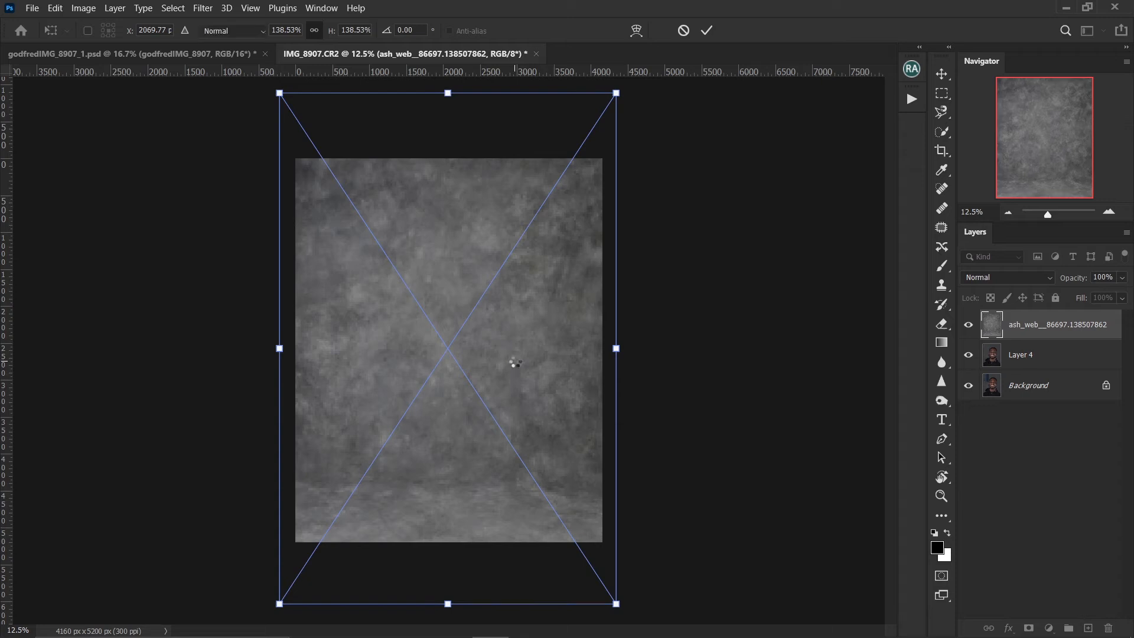
key(Return)
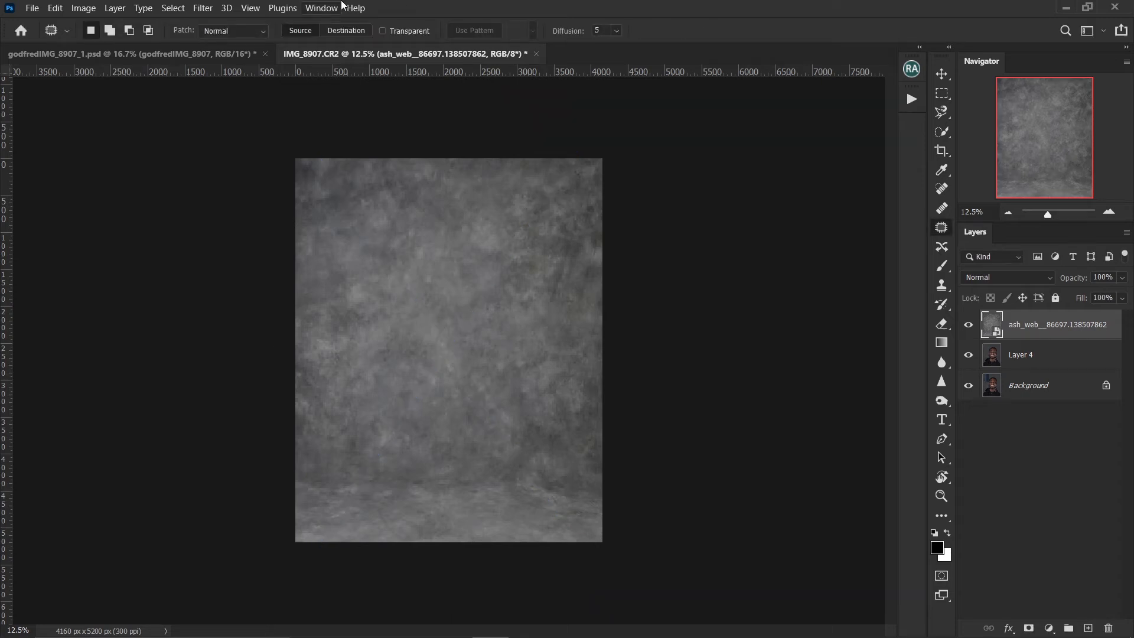
key(ctrl+0)
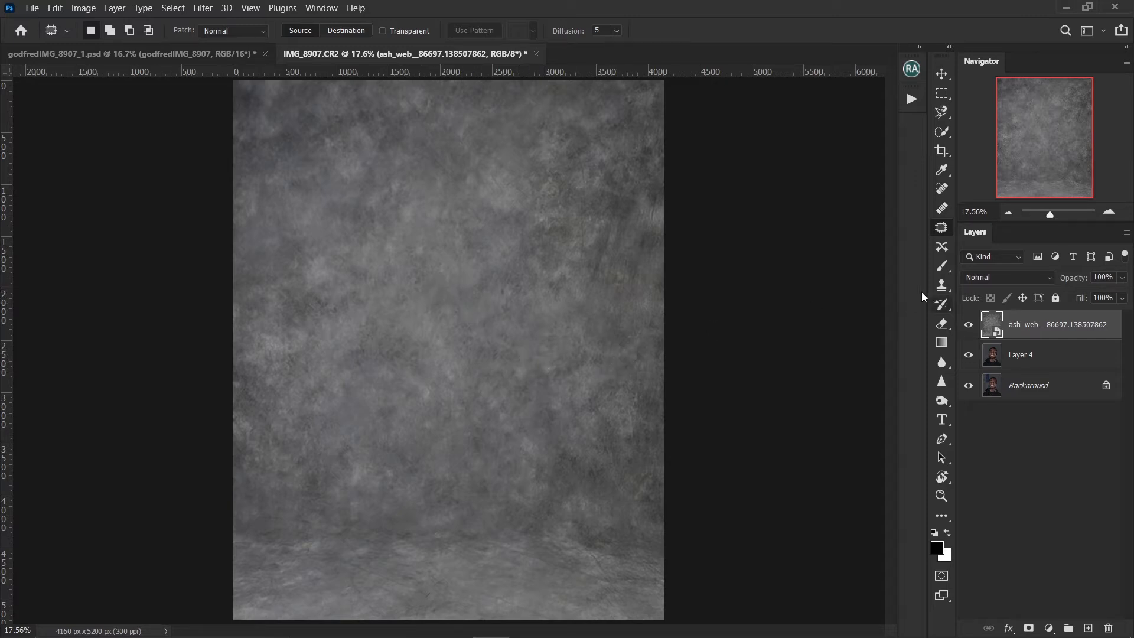
Set the backdrop layer's blend mode to Overlay and add a layer mask to it
click(1023, 280)
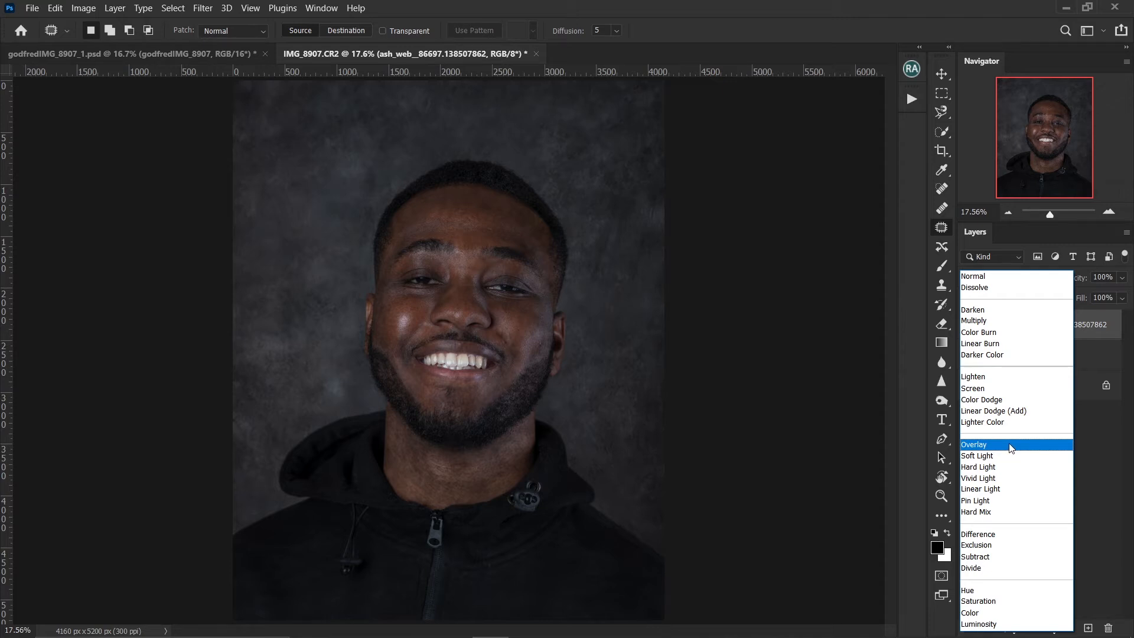
click(1015, 448)
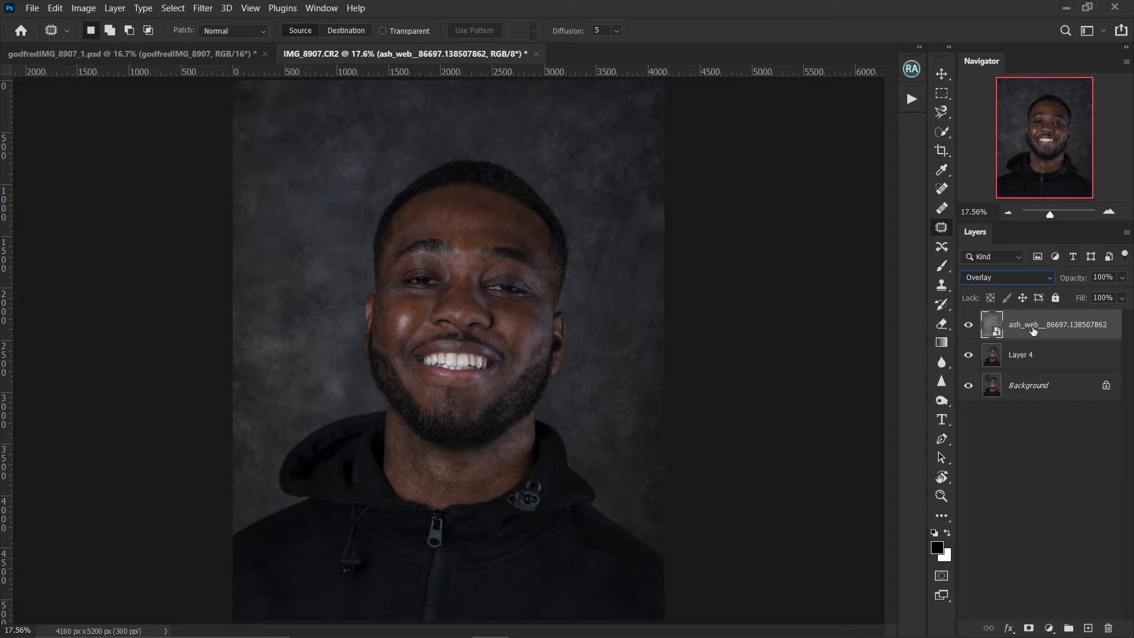
click(1028, 629)
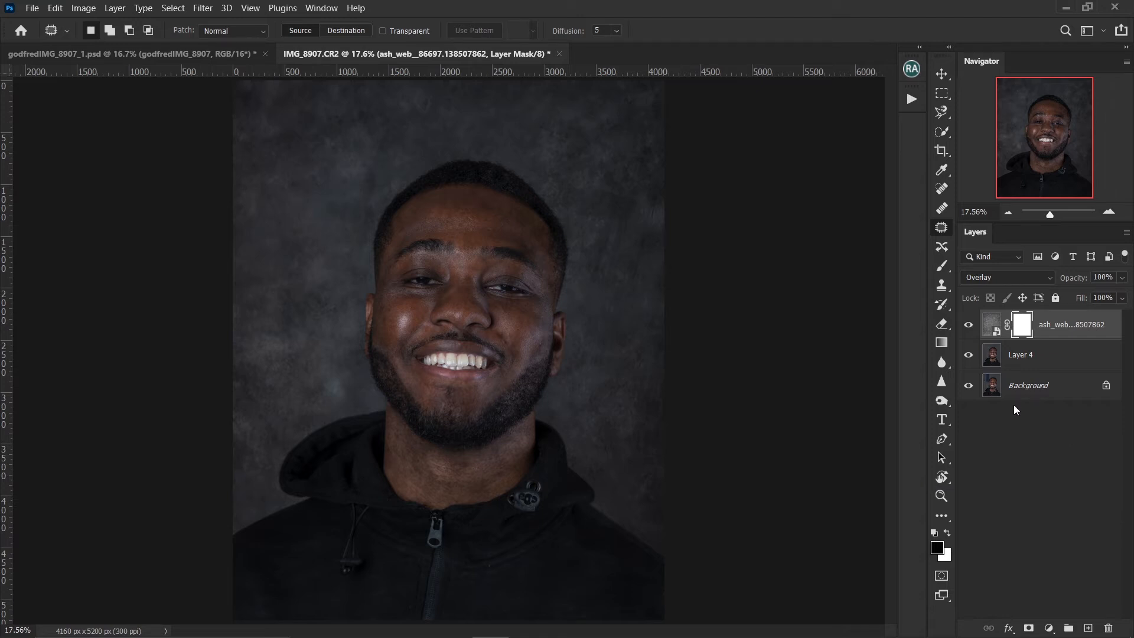
Set up the Brush tool with the Soft Round Pressure Opacity and Flow preset at 0% hardness
click(941, 265)
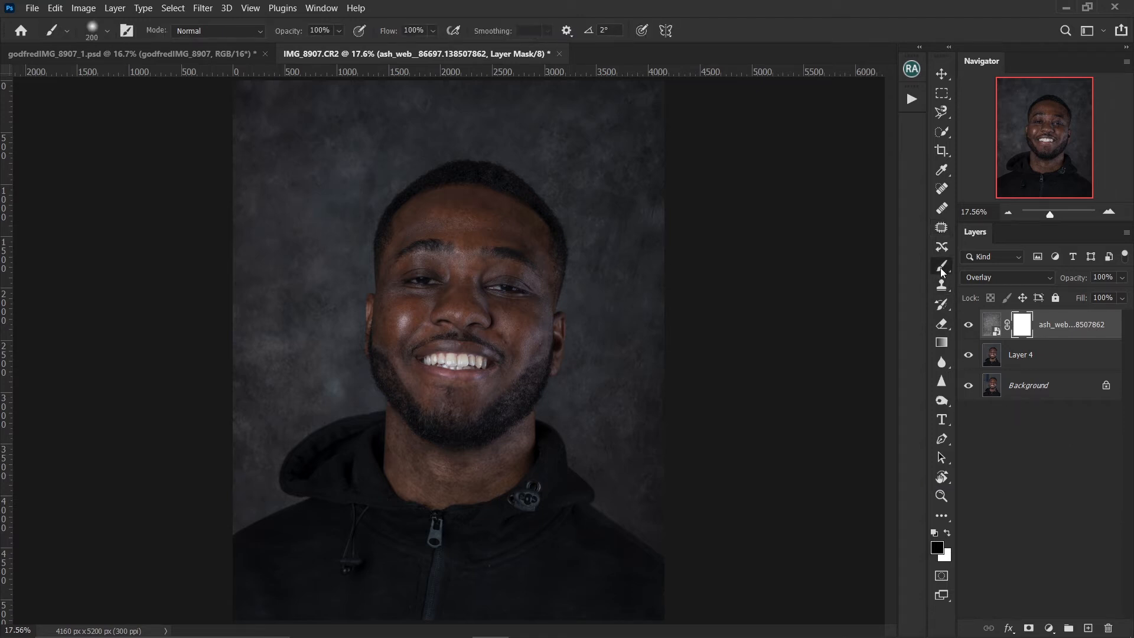
click(93, 27)
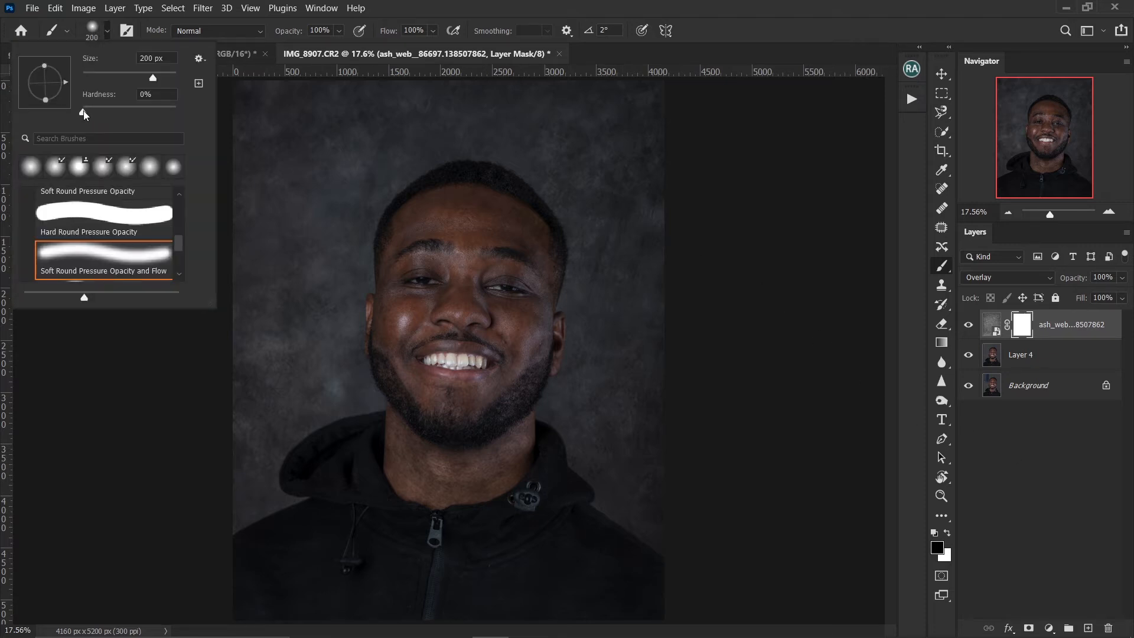
click(81, 113)
click(107, 263)
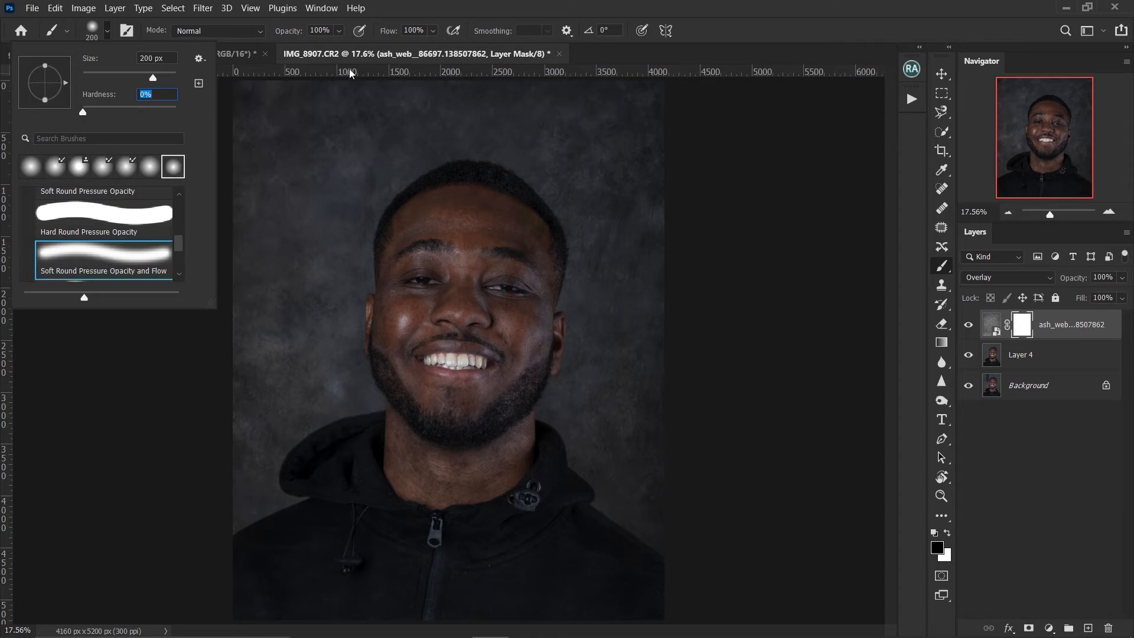
click(437, 9)
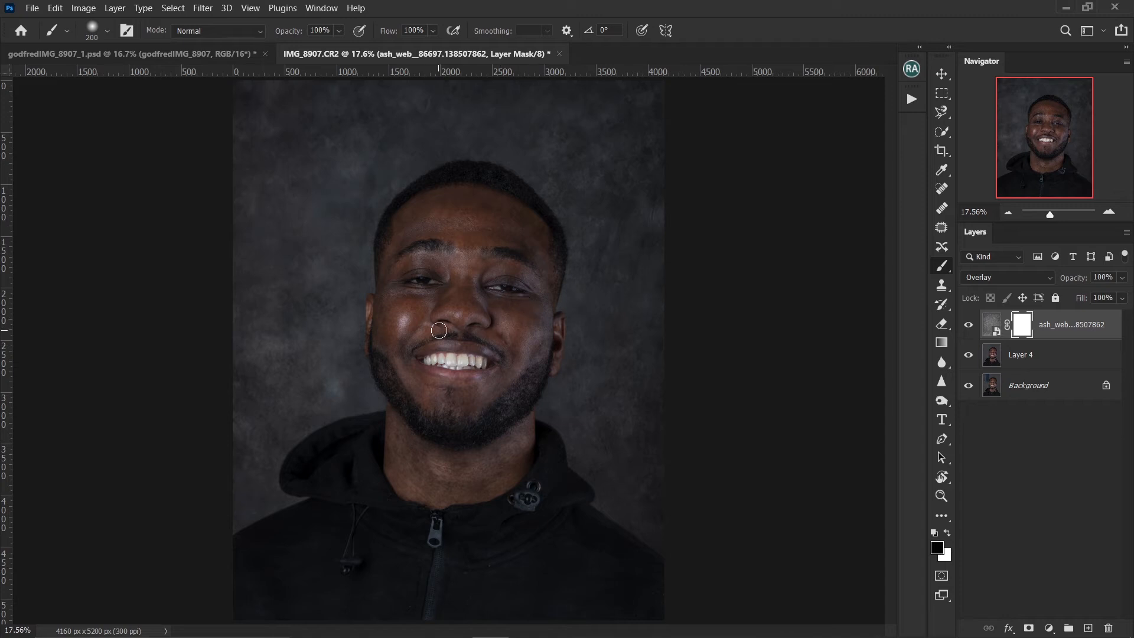
Paint black on the backdrop's mask over the forehead and face, using brush sizes of 300 and 500 px
key(bracketright)
key(bracketright)
key(ctrl+plus)
key(ctrl+plus)
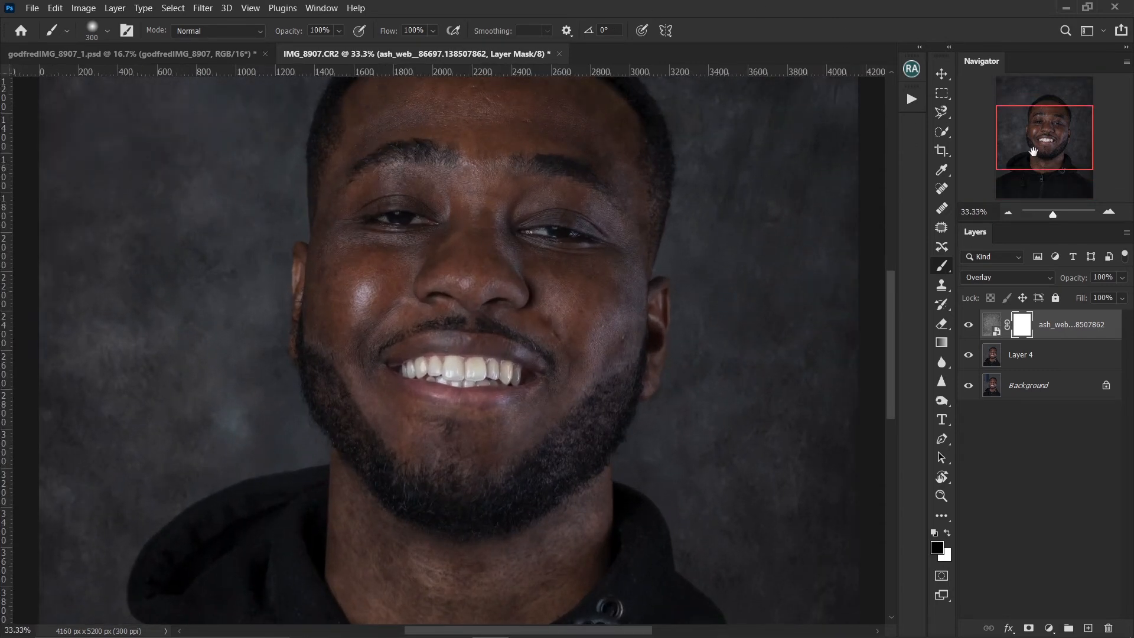
drag(1045, 148, 1046, 132)
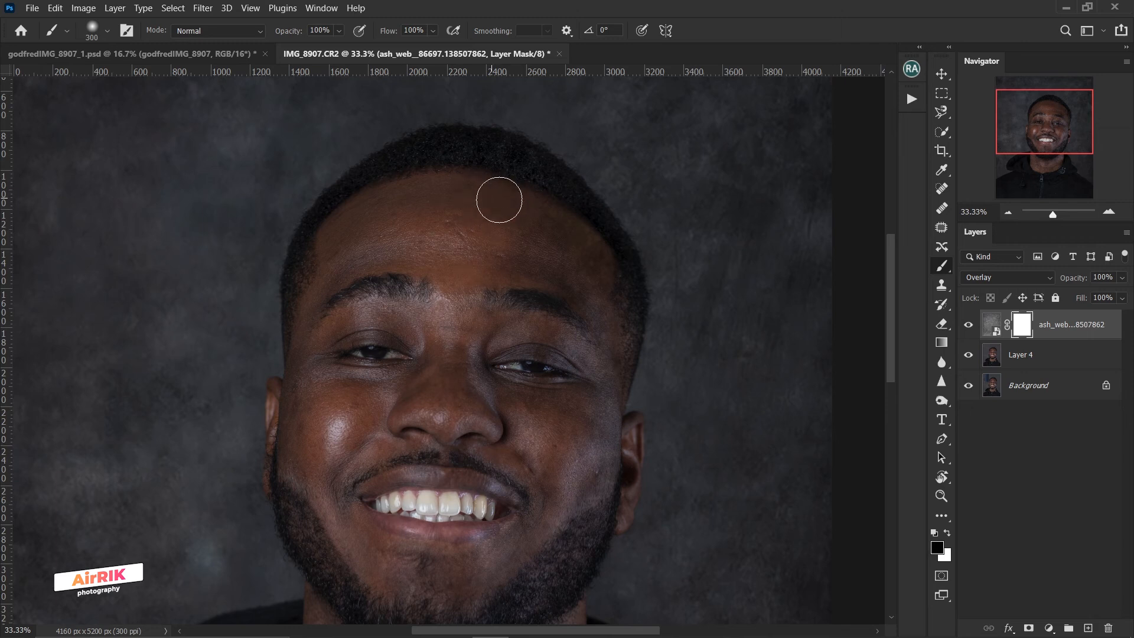
mouse_move(539, 262)
mouse_down()
mouse_move(439, 283)
mouse_move(568, 189)
mouse_move(549, 268)
mouse_move(529, 272)
mouse_move(566, 274)
mouse_move(588, 308)
mouse_move(551, 390)
mouse_move(524, 422)
mouse_move(516, 388)
mouse_move(480, 439)
mouse_move(439, 447)
mouse_move(409, 381)
mouse_move(480, 292)
mouse_move(458, 254)
mouse_up()
key(bracketright)
key(bracketright)
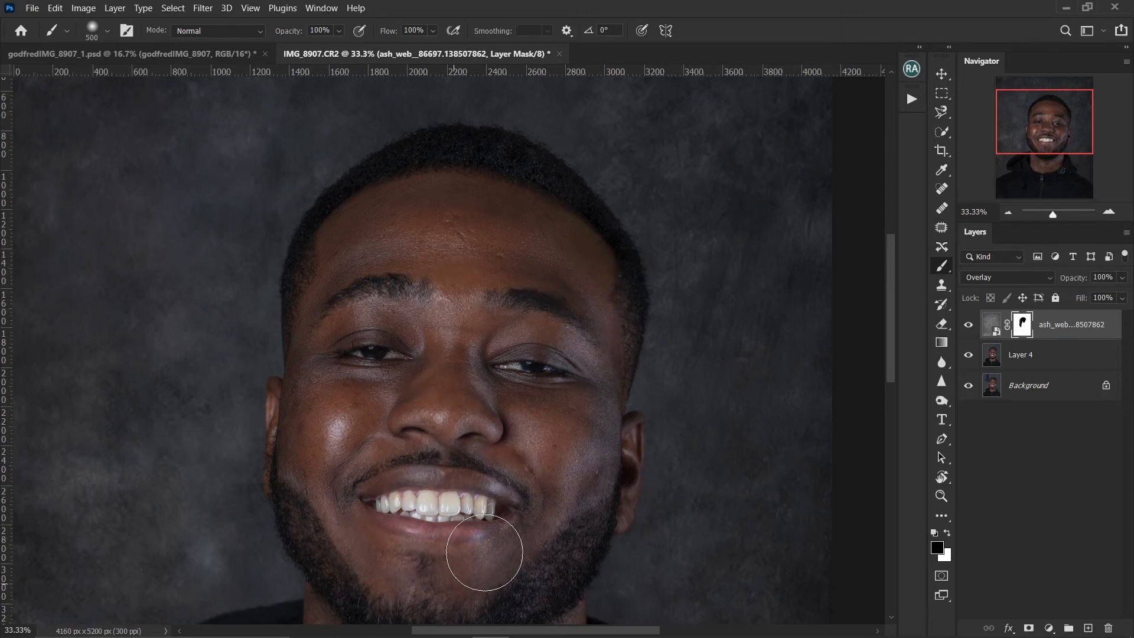
mouse_move(484, 553)
mouse_down()
mouse_move(491, 589)
mouse_move(556, 542)
mouse_up()
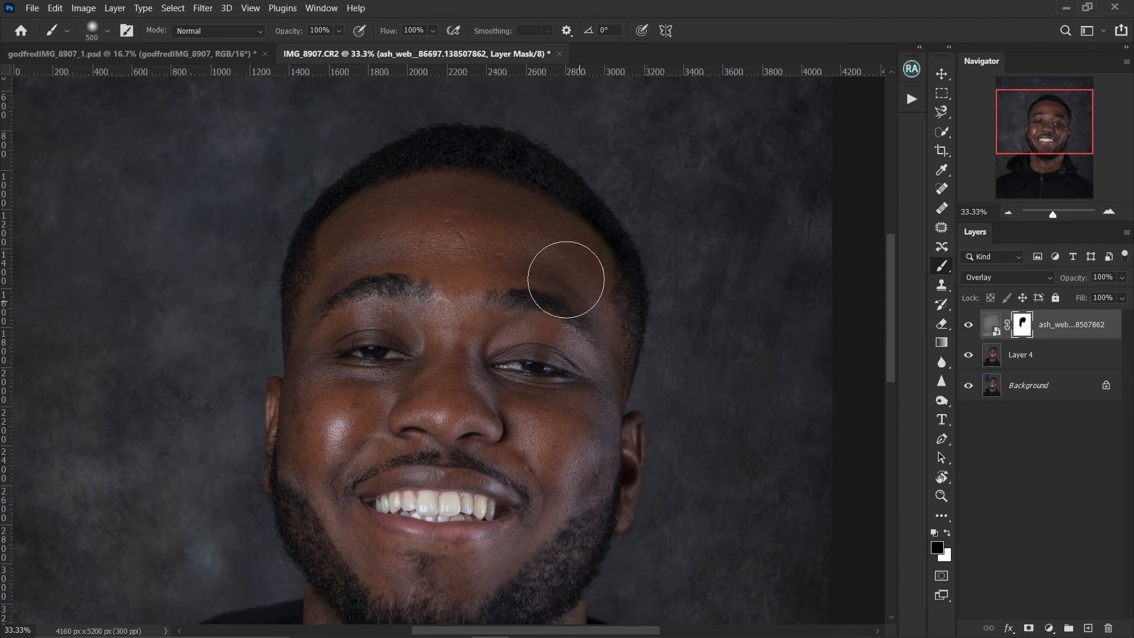
Mask the backdrop texture off the lower face, neck and hoodie with the 500 px black brush
drag(1035, 158, 1036, 184)
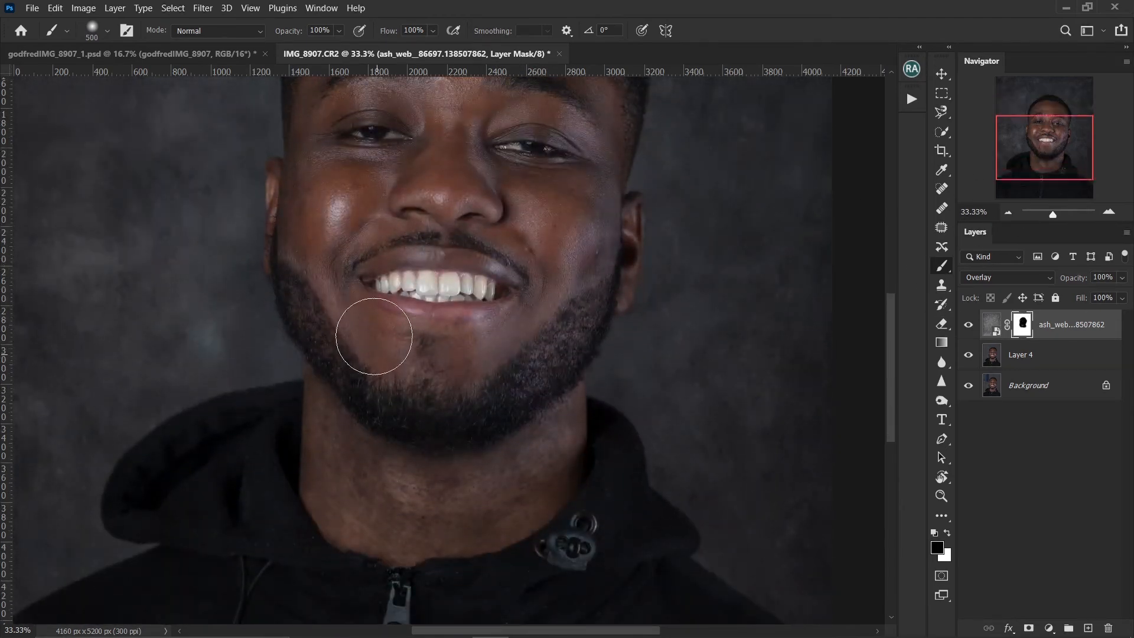
mouse_move(374, 336)
mouse_down()
mouse_move(350, 440)
mouse_move(385, 541)
mouse_move(432, 461)
mouse_move(506, 463)
mouse_move(524, 417)
mouse_move(533, 433)
mouse_move(543, 425)
mouse_move(572, 508)
mouse_move(570, 548)
mouse_move(582, 440)
mouse_move(585, 557)
mouse_move(605, 591)
mouse_move(508, 601)
mouse_move(372, 534)
mouse_move(235, 581)
mouse_move(309, 463)
mouse_up()
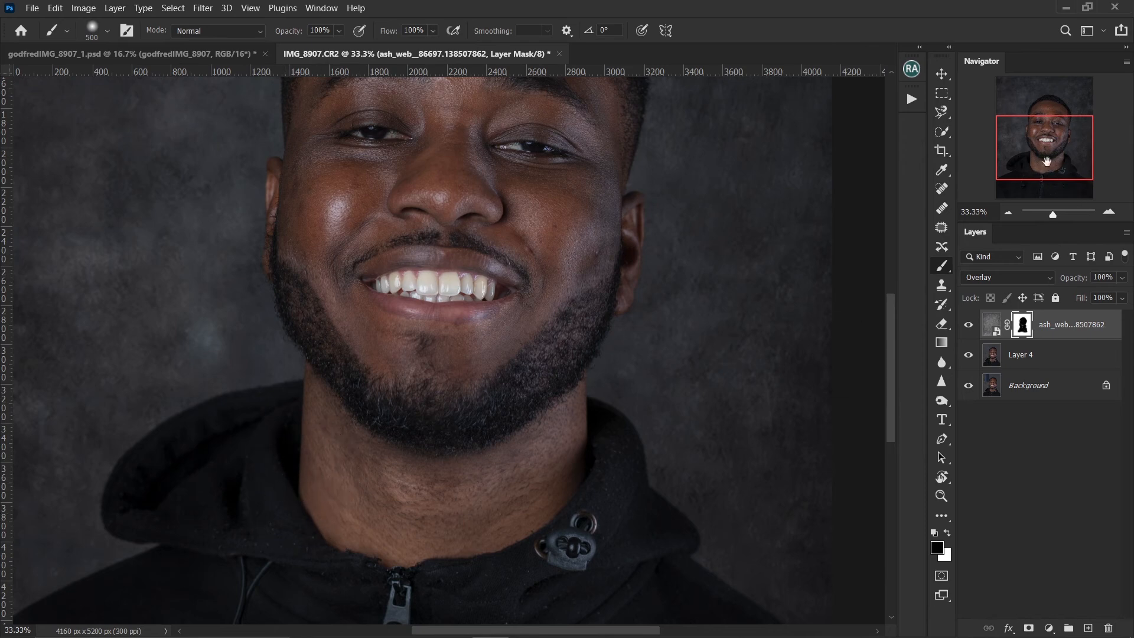
drag(1046, 161, 1041, 180)
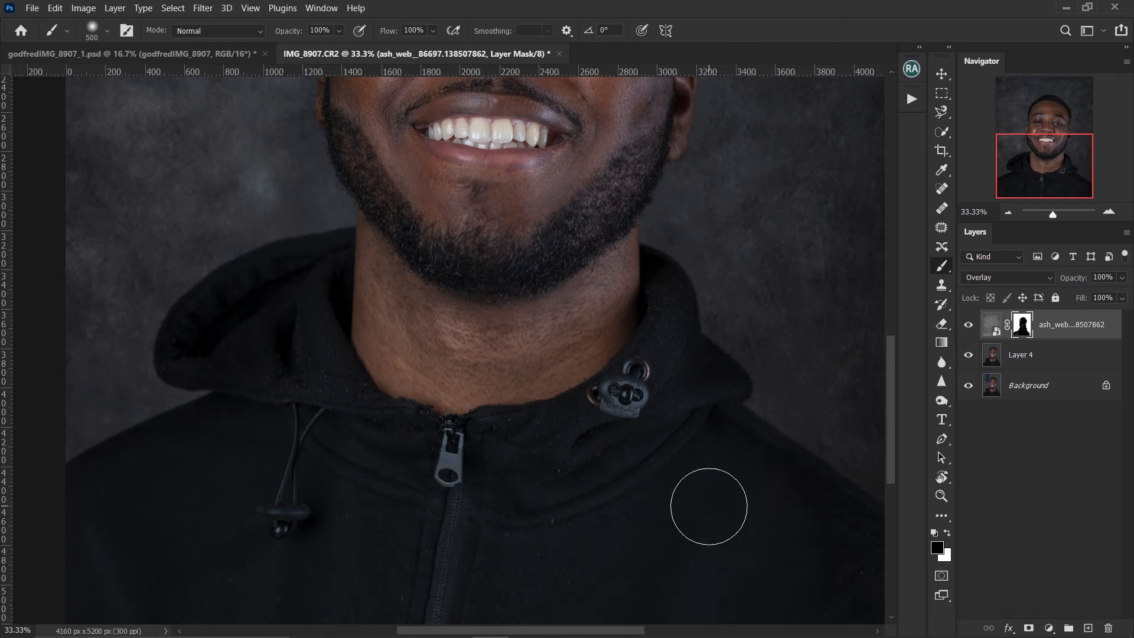
Refine the mask around the hair, ears, neck and hoodie edges with smaller 250 and 175 px brushes
key(bracketleft)
key(bracketleft)
key(bracketleft)
drag(1038, 173, 1039, 133)
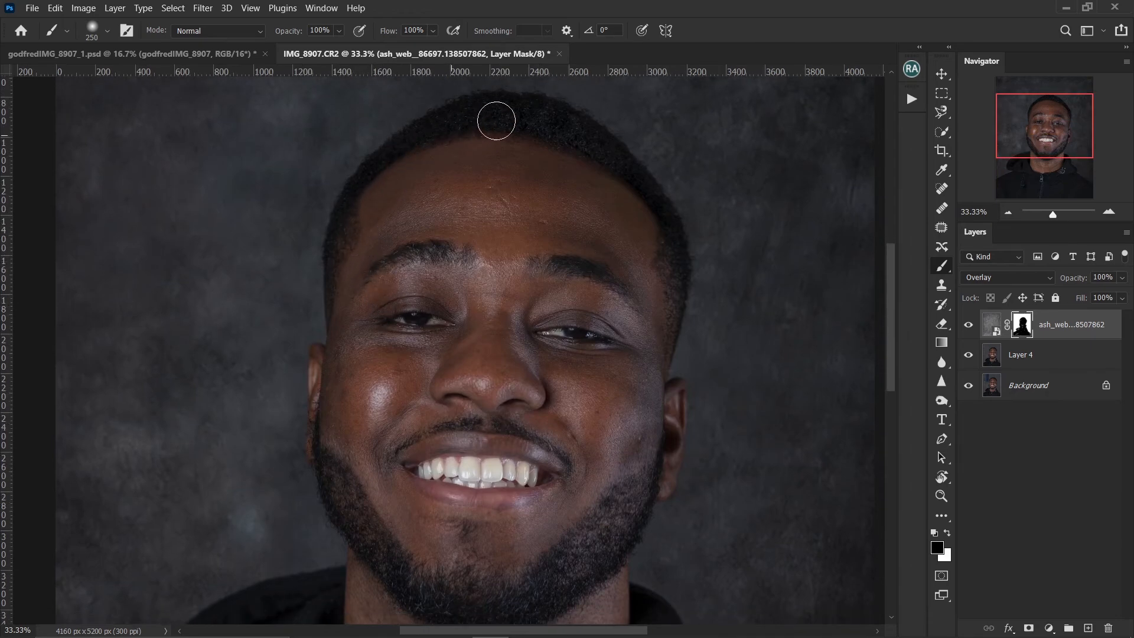
key(bracketleft)
key(bracketleft)
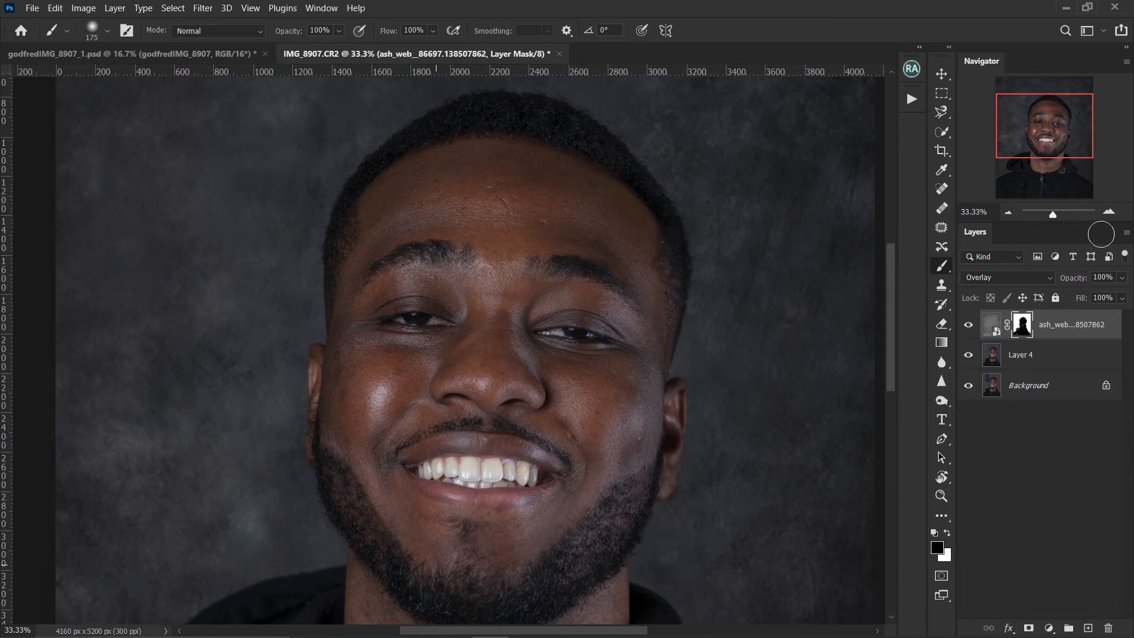
drag(1063, 145, 1063, 185)
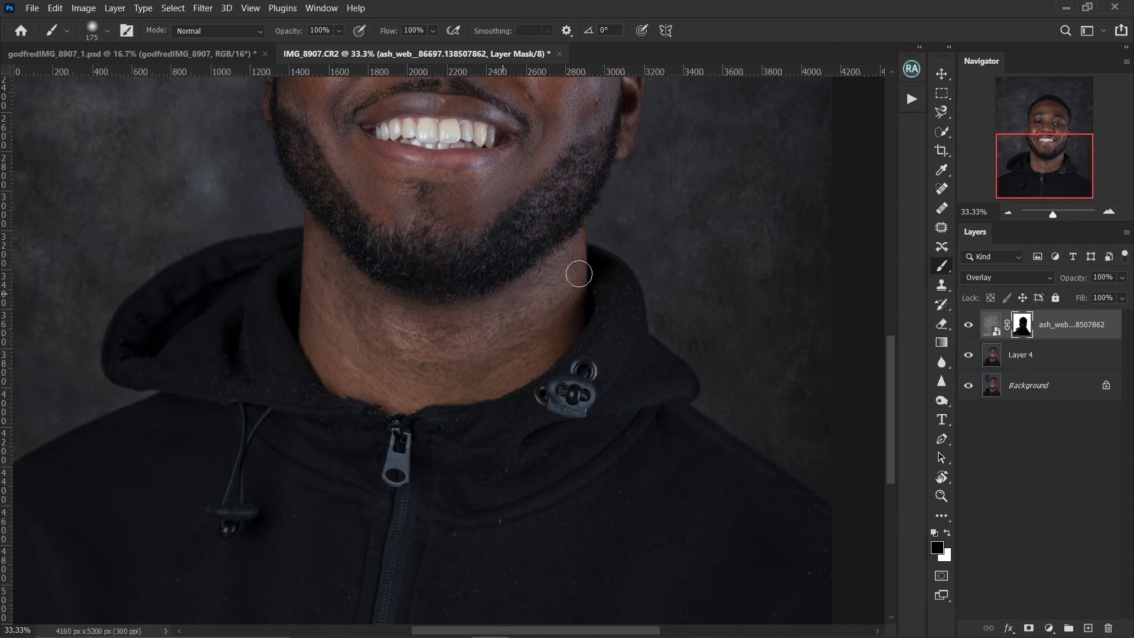
drag(1063, 172, 1050, 127)
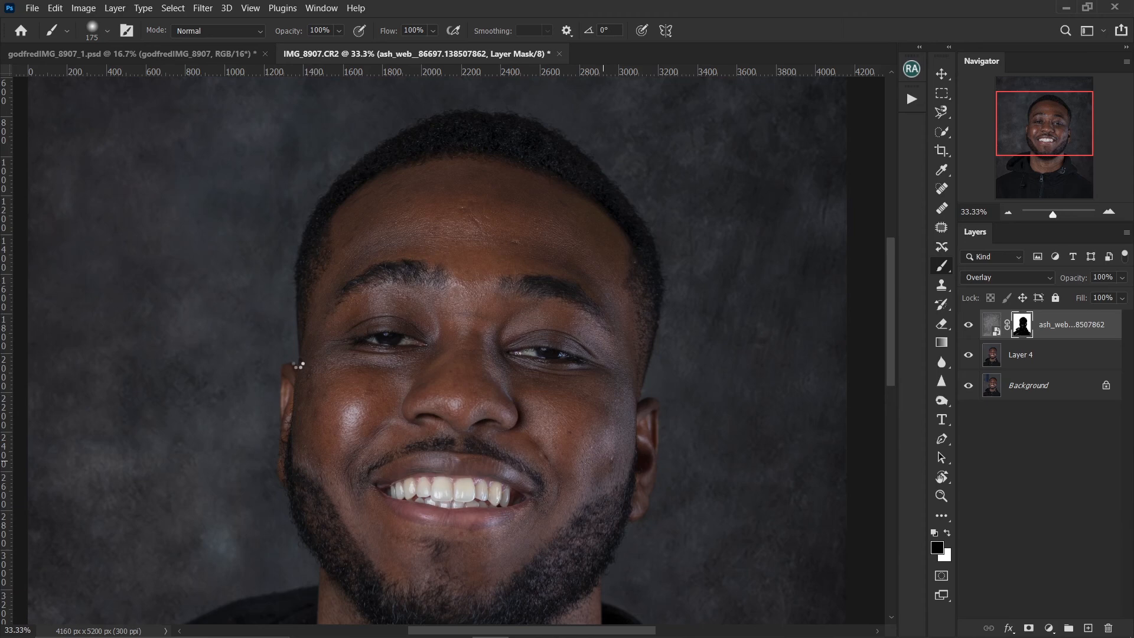
Compare the whole portrait with the backdrop layer hidden and shown
key(ctrl+0)
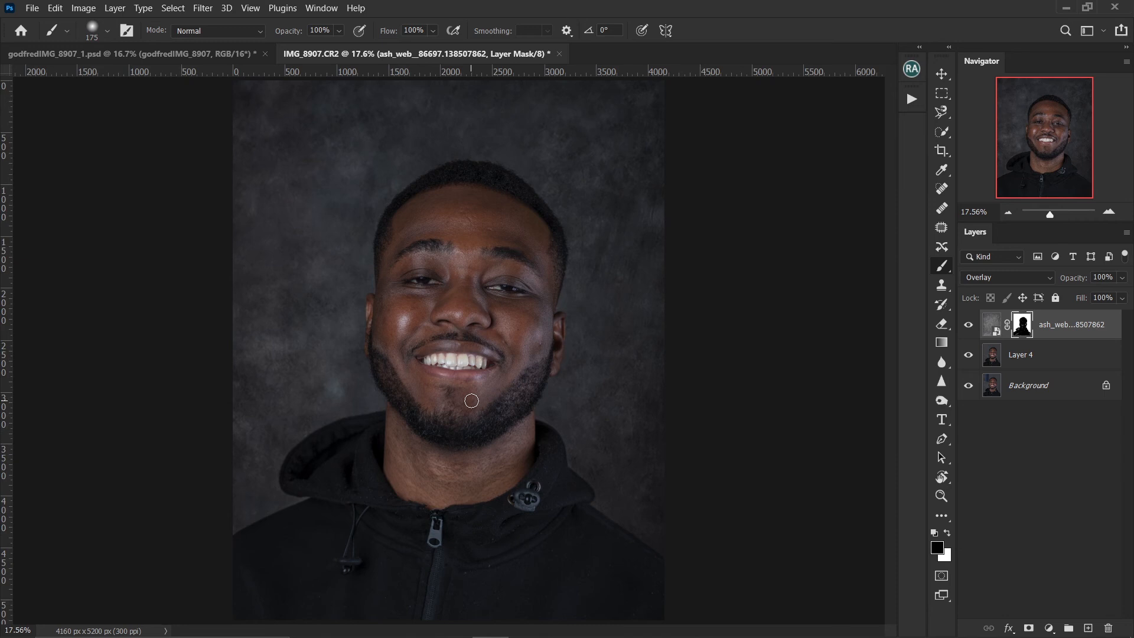
click(969, 326)
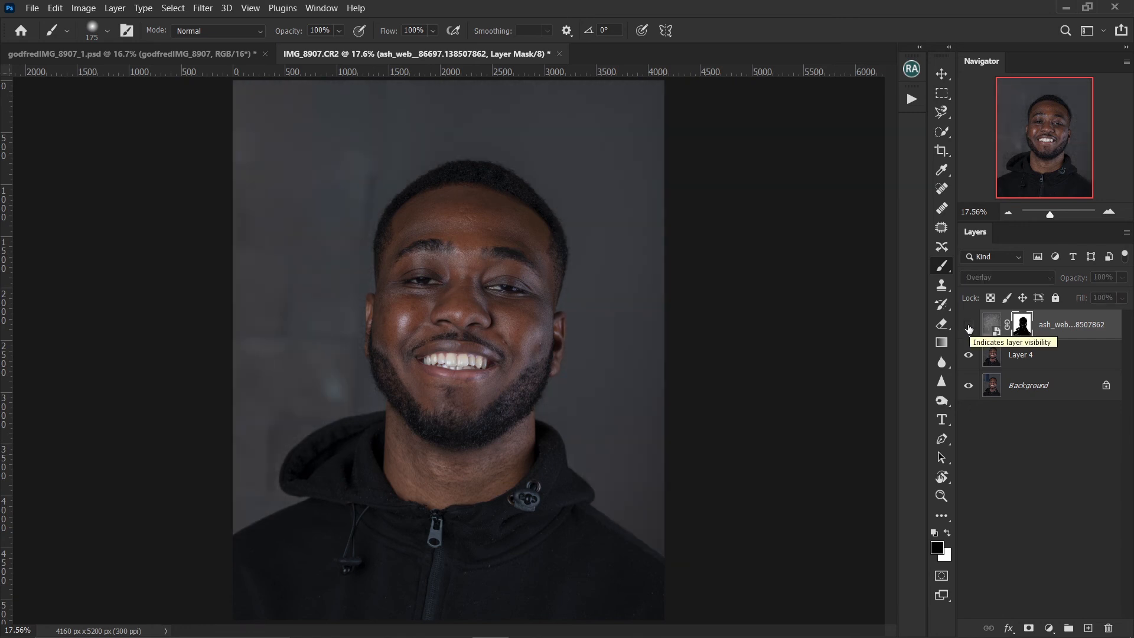
click(968, 328)
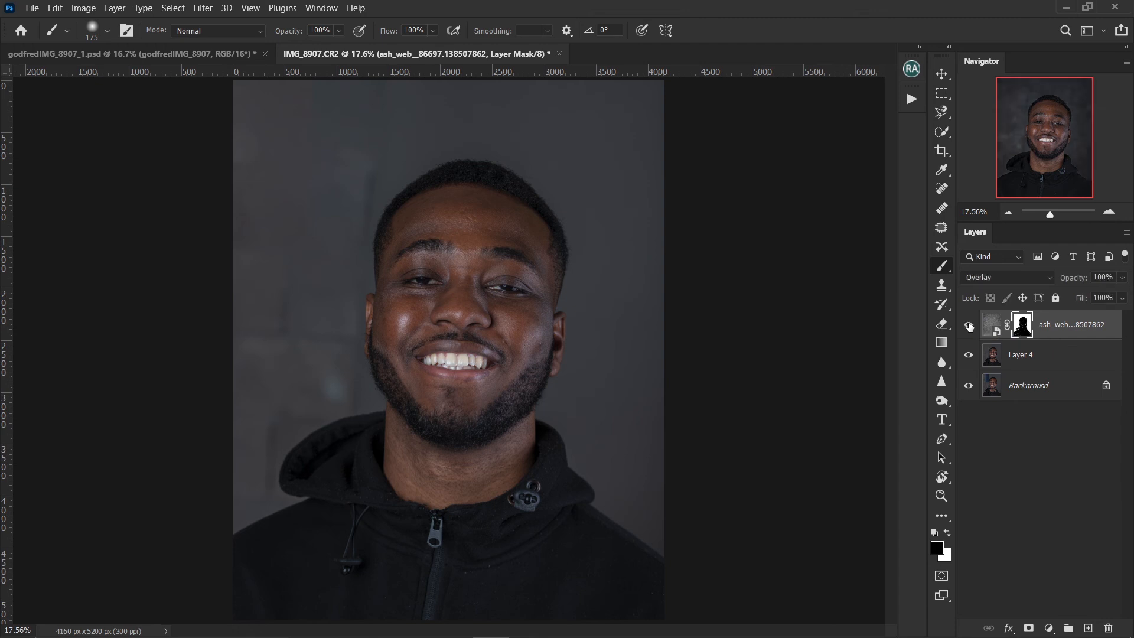